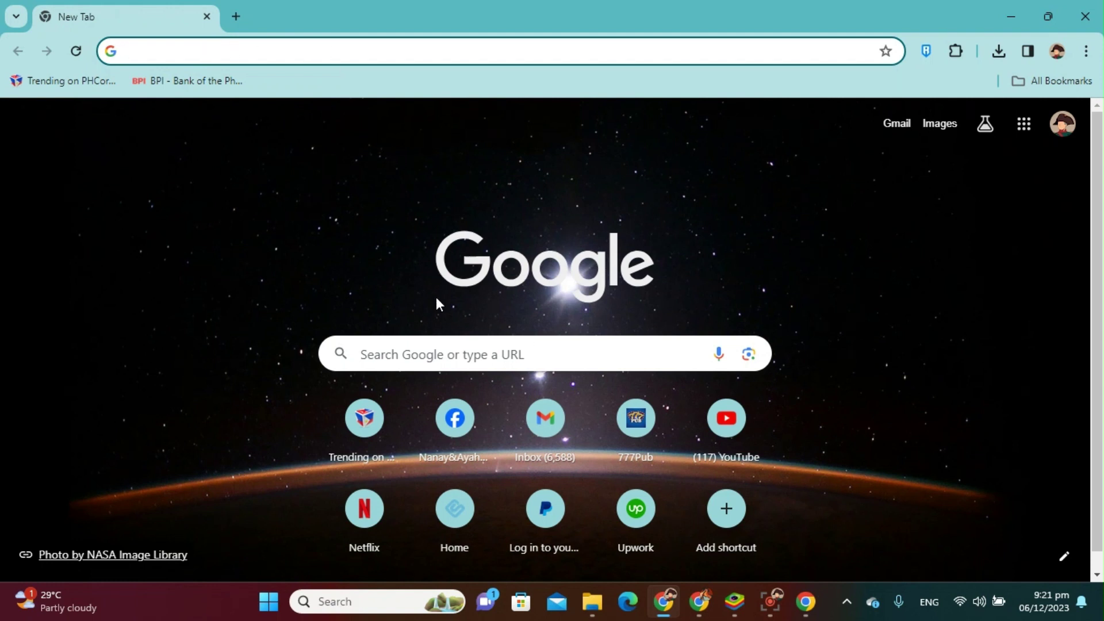
Search Google for 'bluestacks' by picking the suggestion that appears after typing 'blue'.
left_click(439, 354)
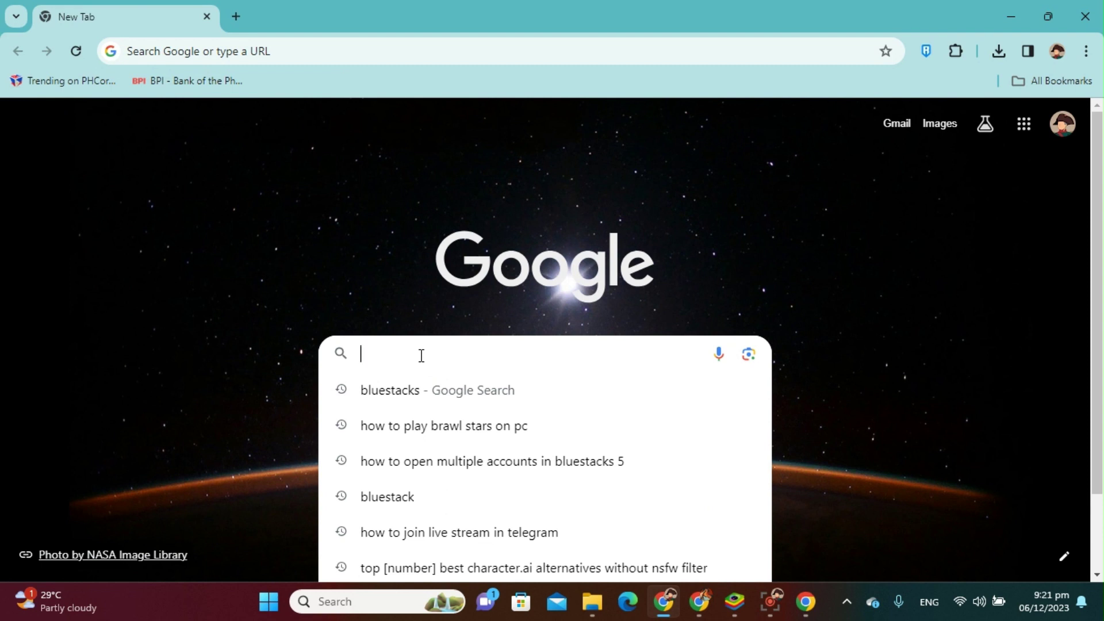
type("blue")
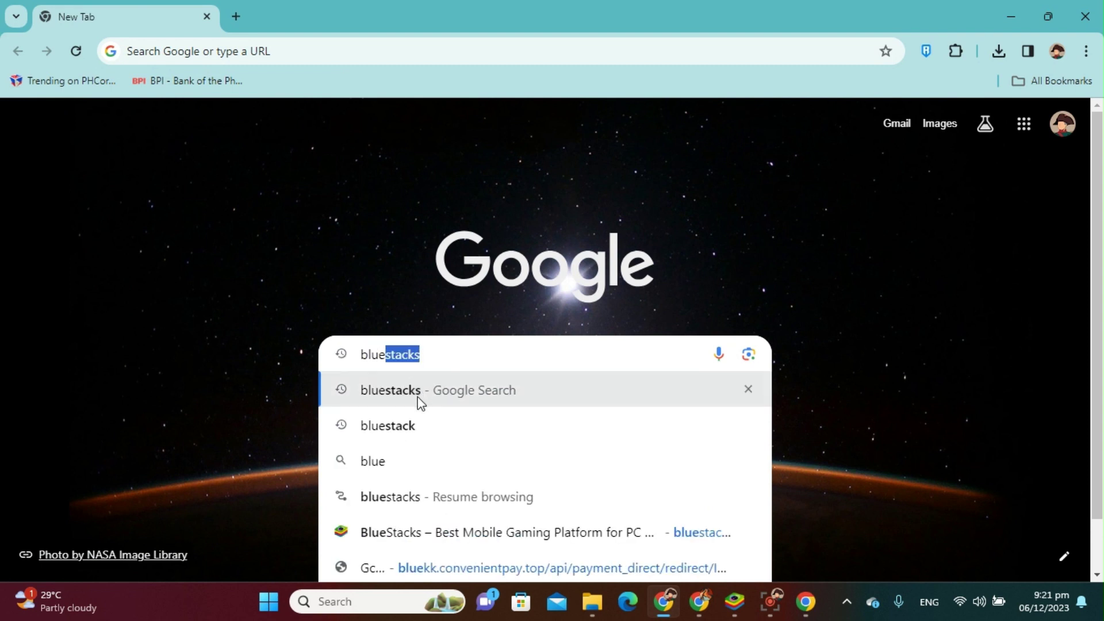
left_click(406, 388)
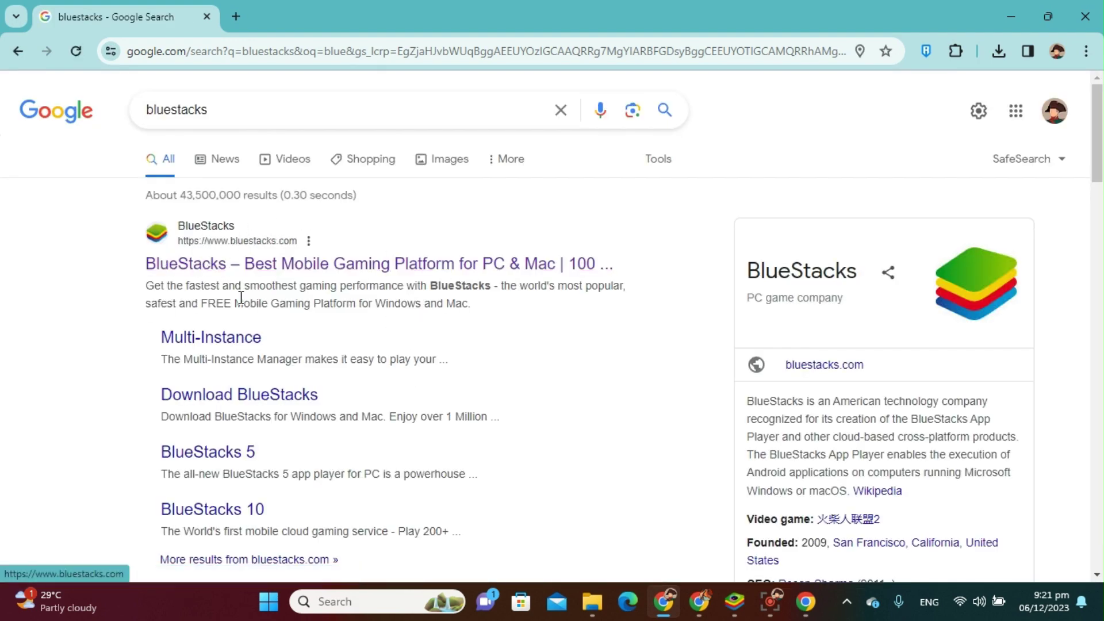
Open the official bluestacks.com homepage from the results and check Chrome's recent downloads.
left_click(212, 264)
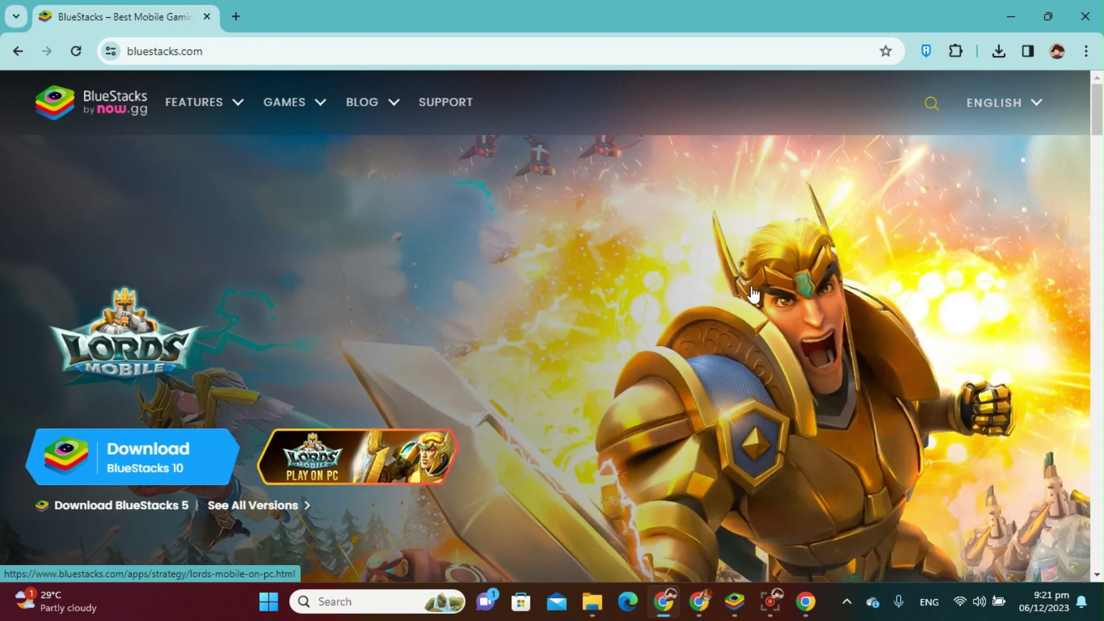
left_click(956, 53)
left_click(956, 52)
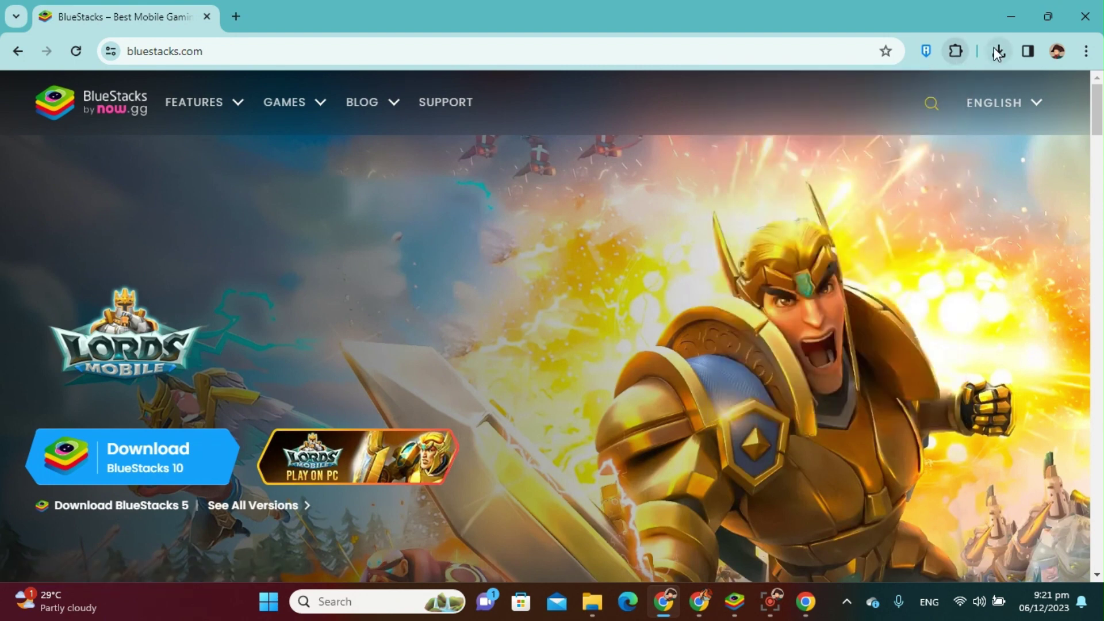
left_click(997, 51)
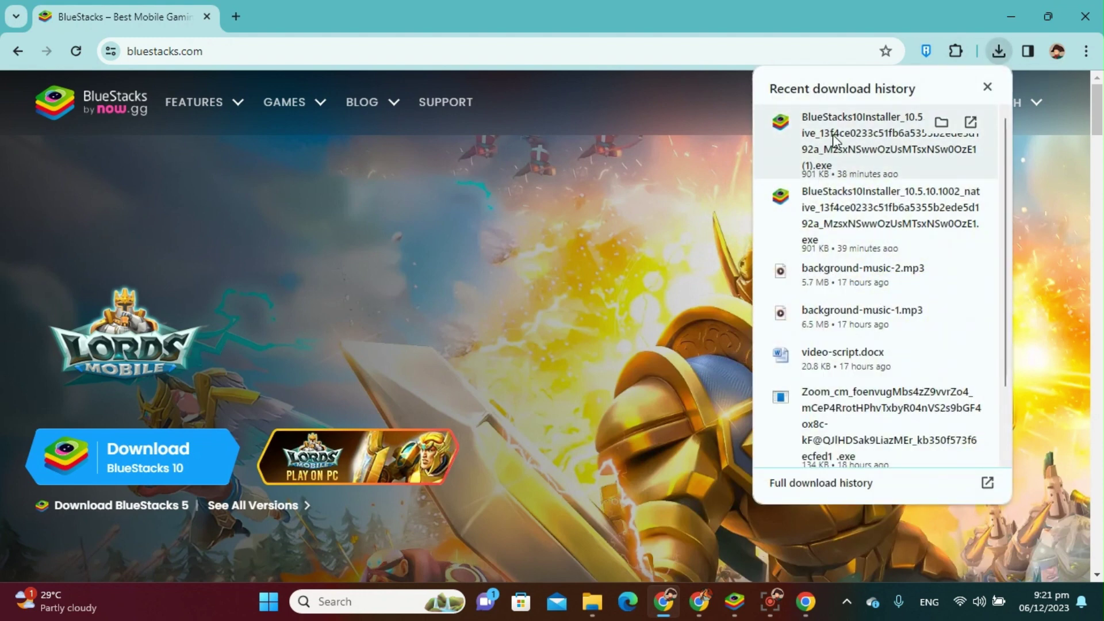
left_click(615, 100)
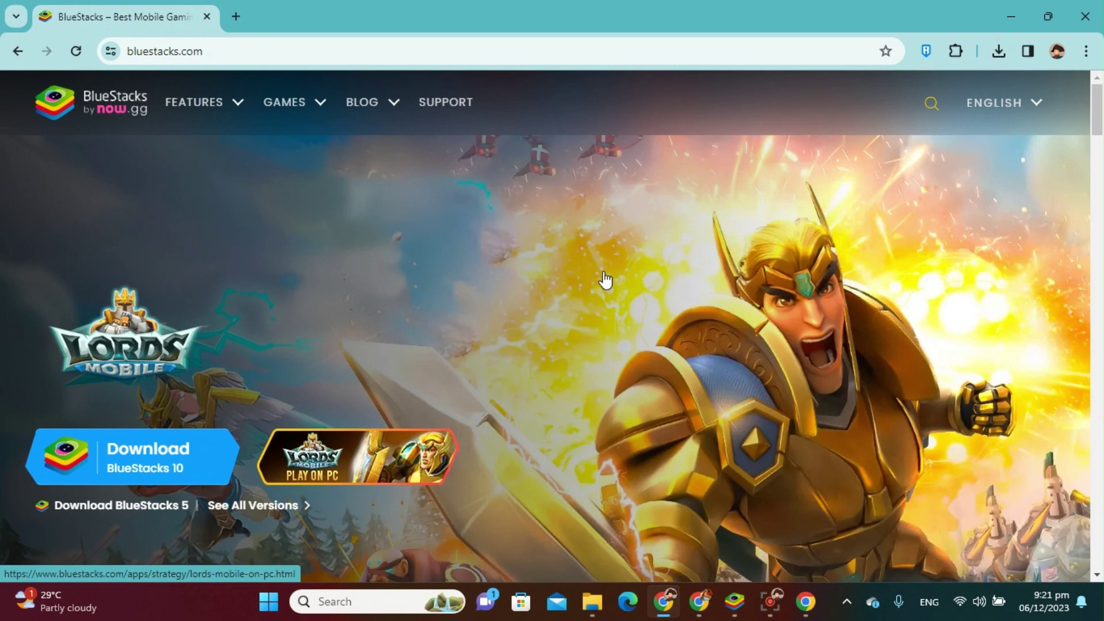
Launch the installed BlueStacks app from the taskbar and maximize its window.
left_click(735, 602)
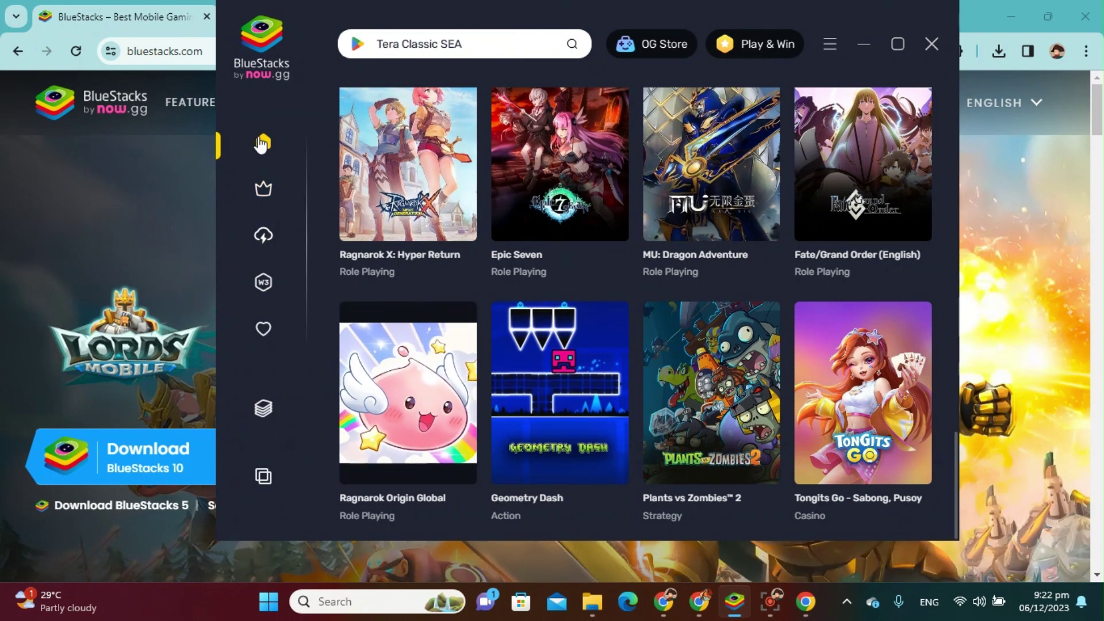
left_click(899, 45)
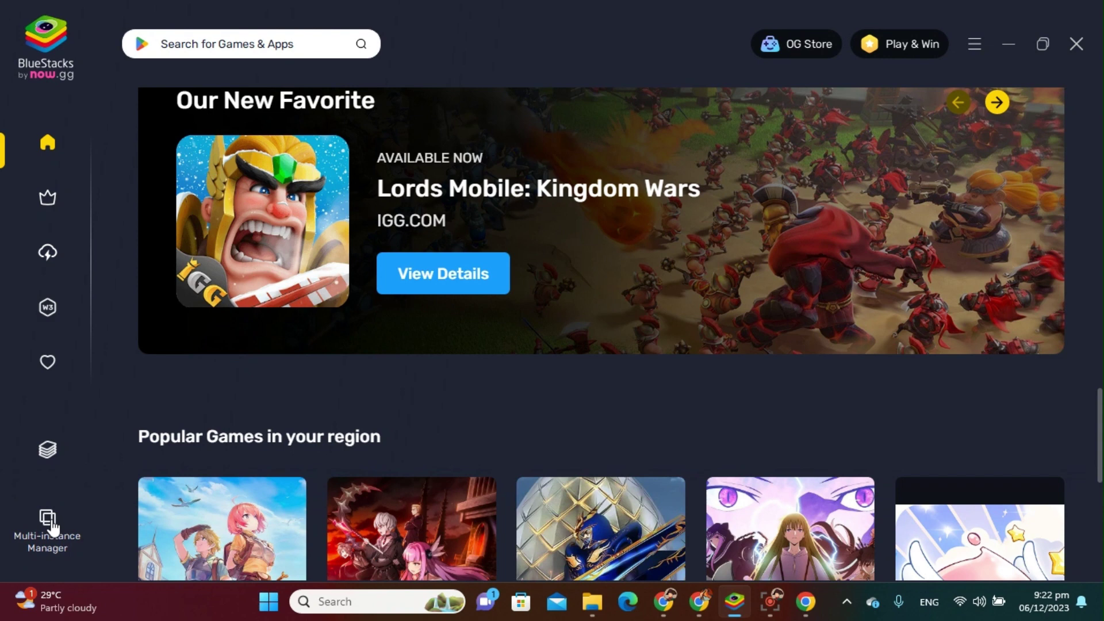
In the Multi-instance Manager, clone BlueStacks App Player with 2 cores, 2 GB, 1280×720.
left_click(52, 523)
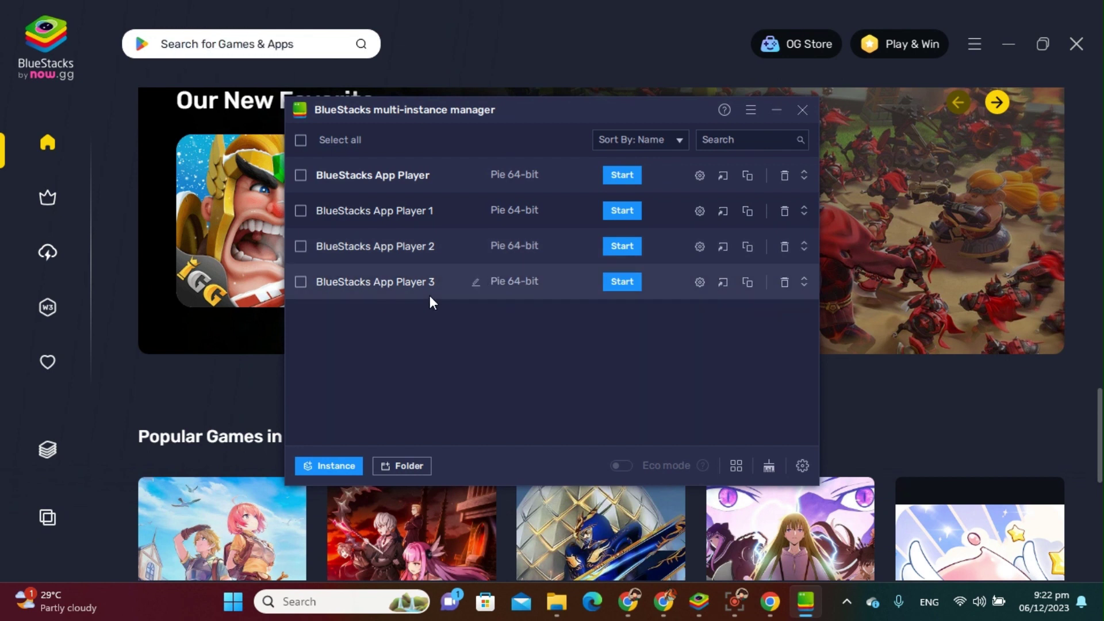
left_click(336, 464)
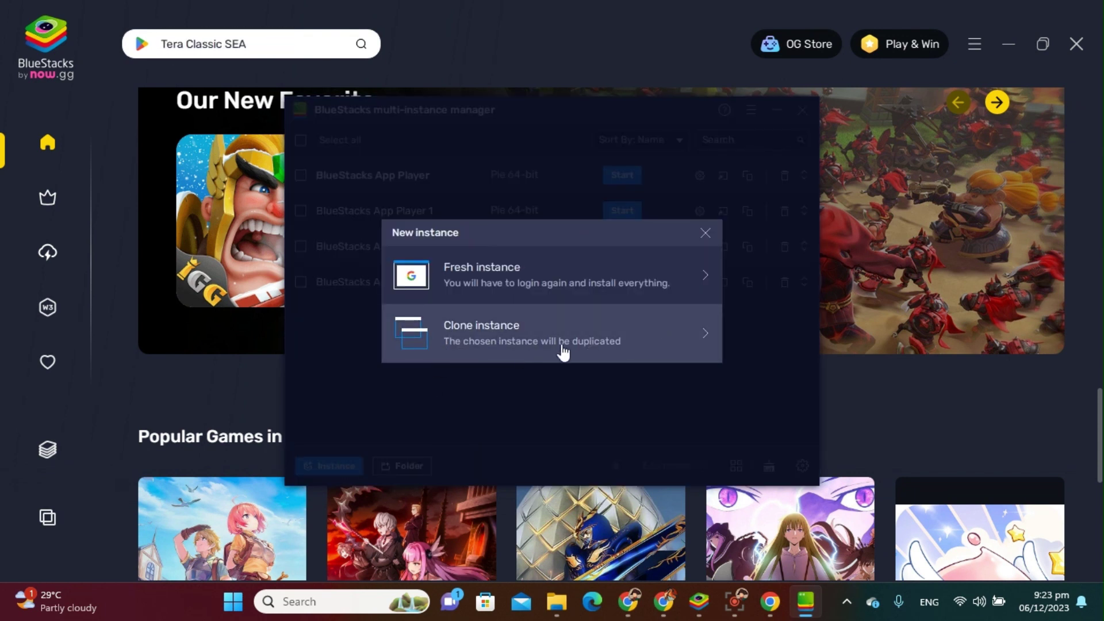
left_click(519, 344)
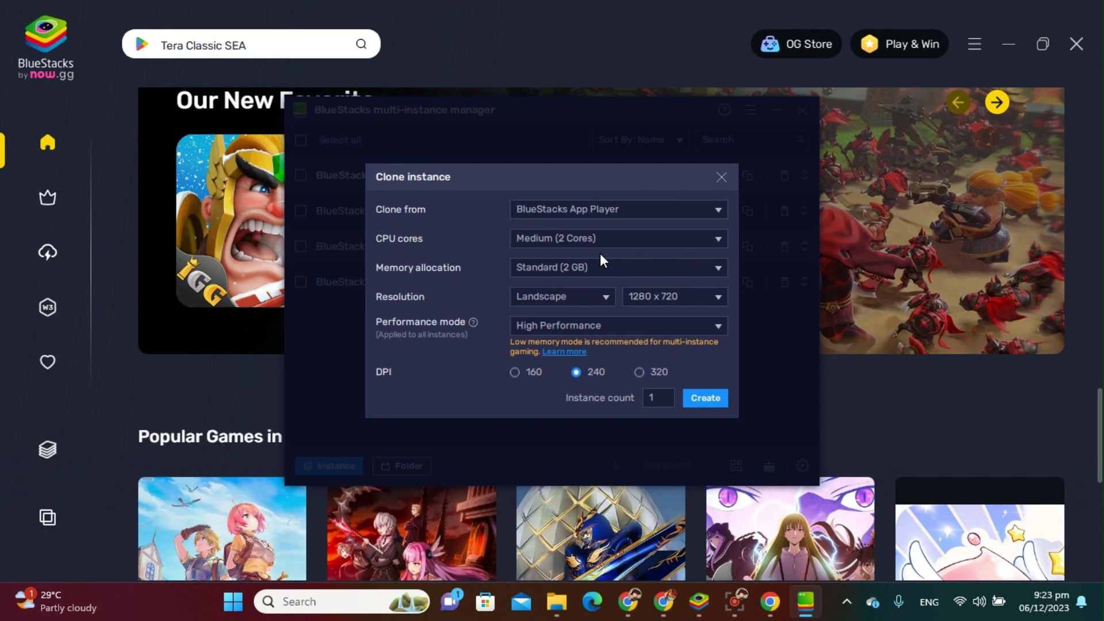
Create the clone, adding BlueStacks App Player 4 (Pie 64-bit) as the fifth instance.
left_click(707, 398)
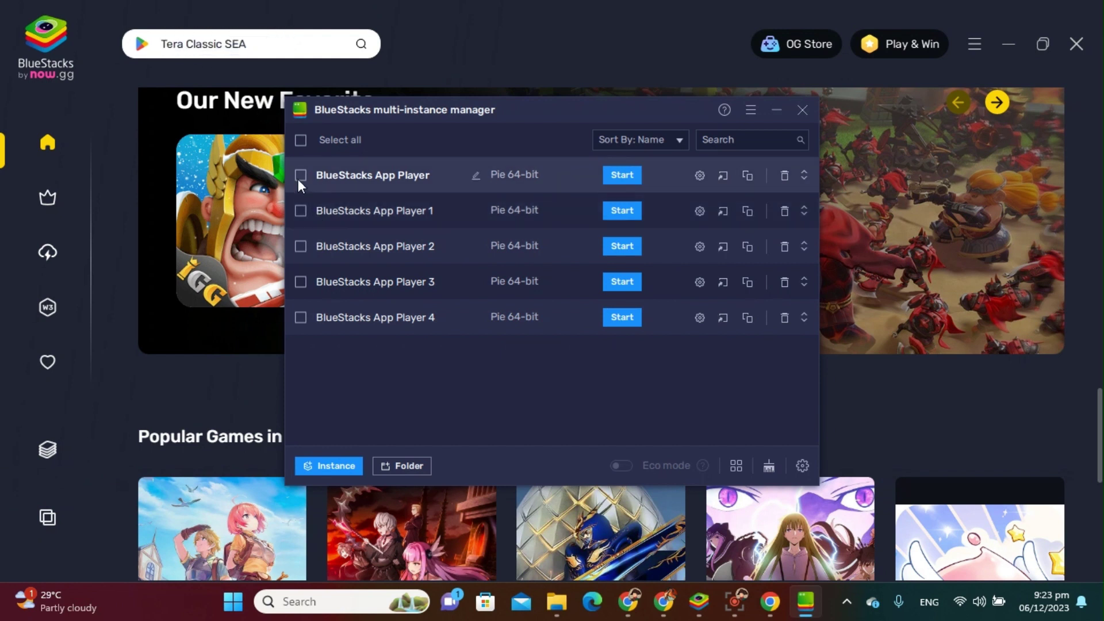
Start BlueStacks App Player 1, close the System apps folder, and move the manager down-left.
left_click(628, 177)
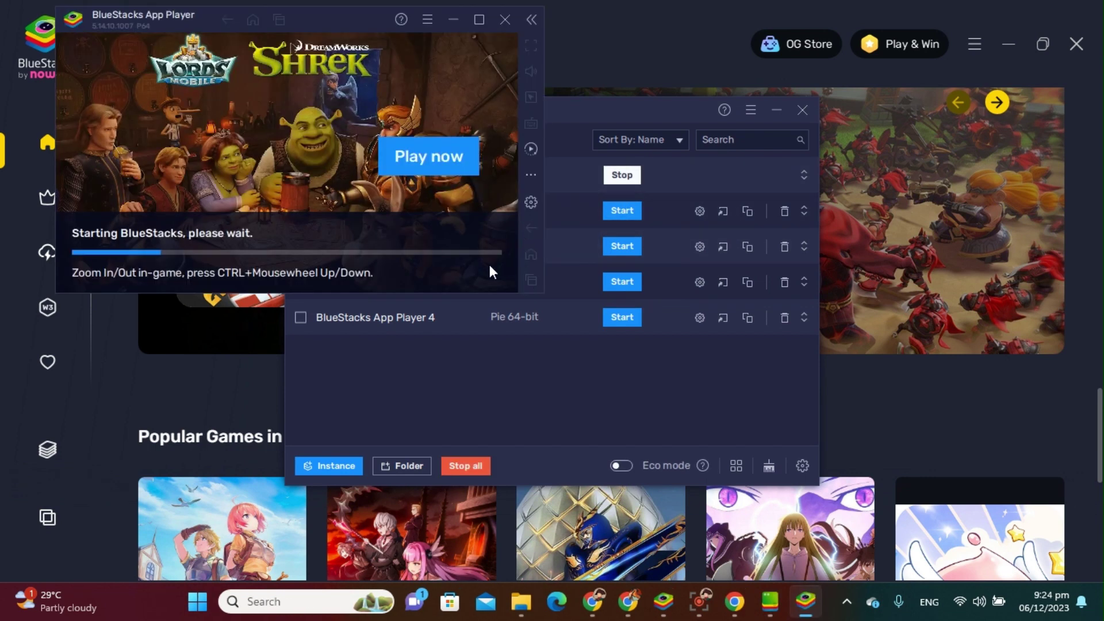
left_click_drag(336, 20, 308, 41)
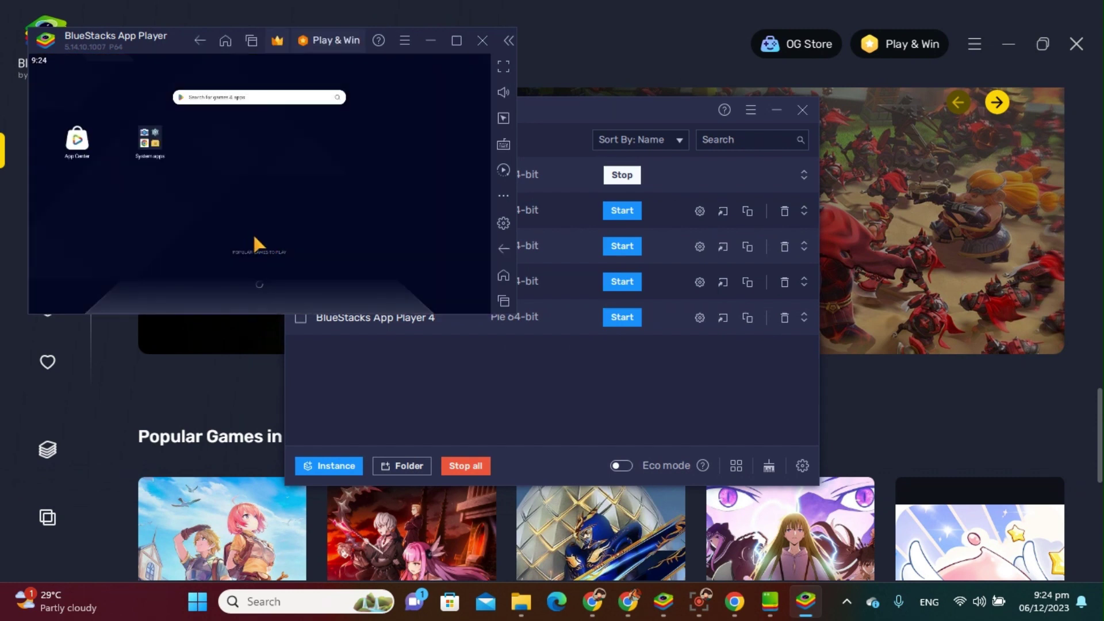
left_click(151, 145)
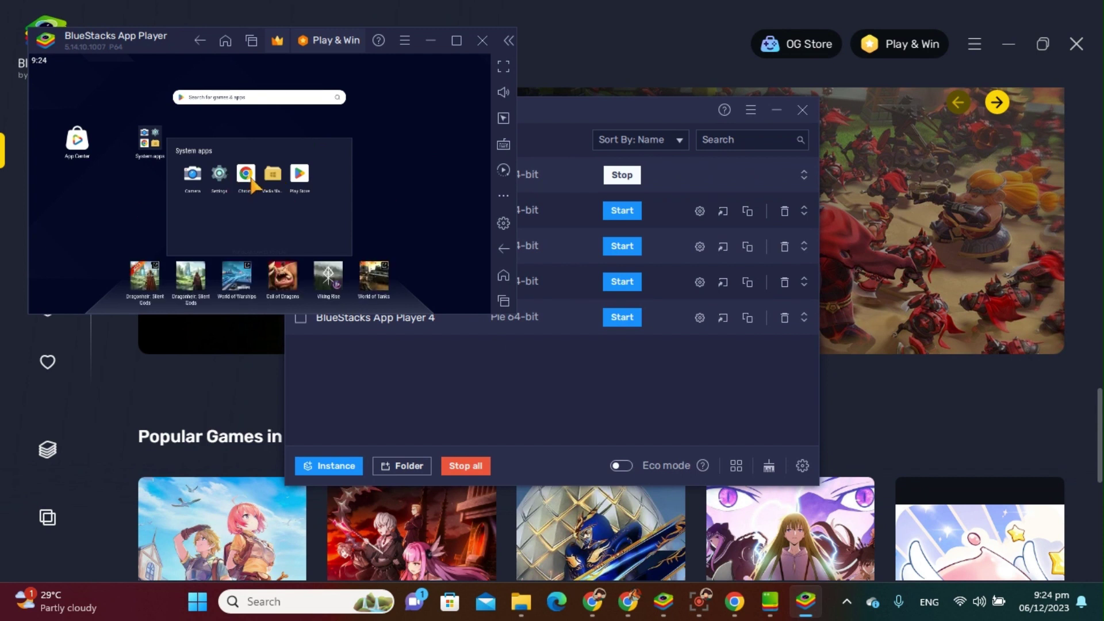
left_click(432, 151)
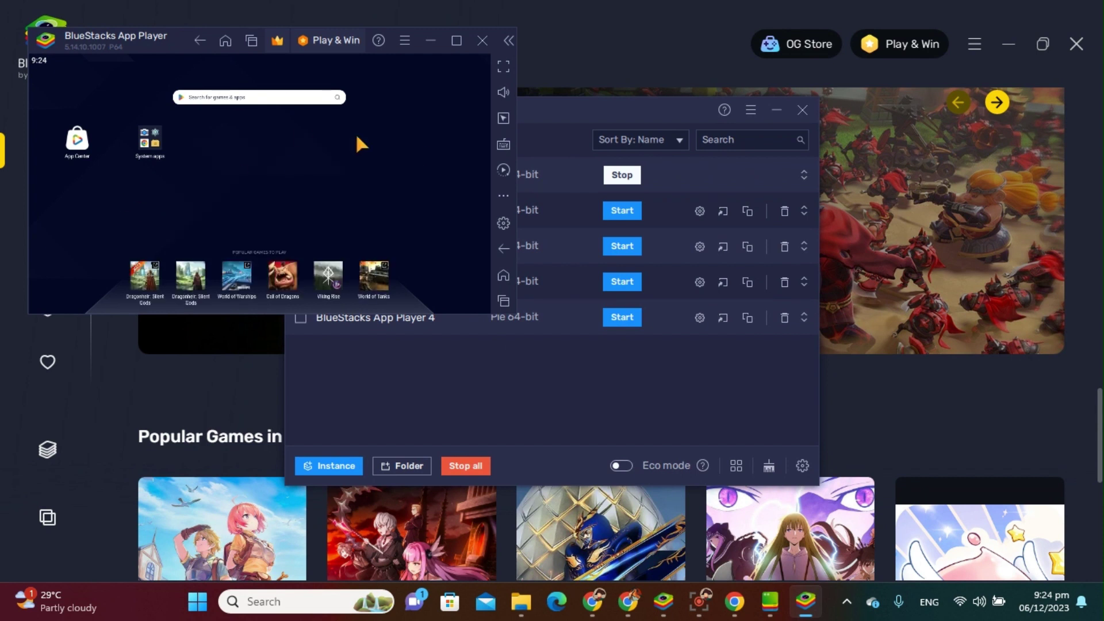
left_click(588, 111)
left_click_drag(587, 111, 548, 203)
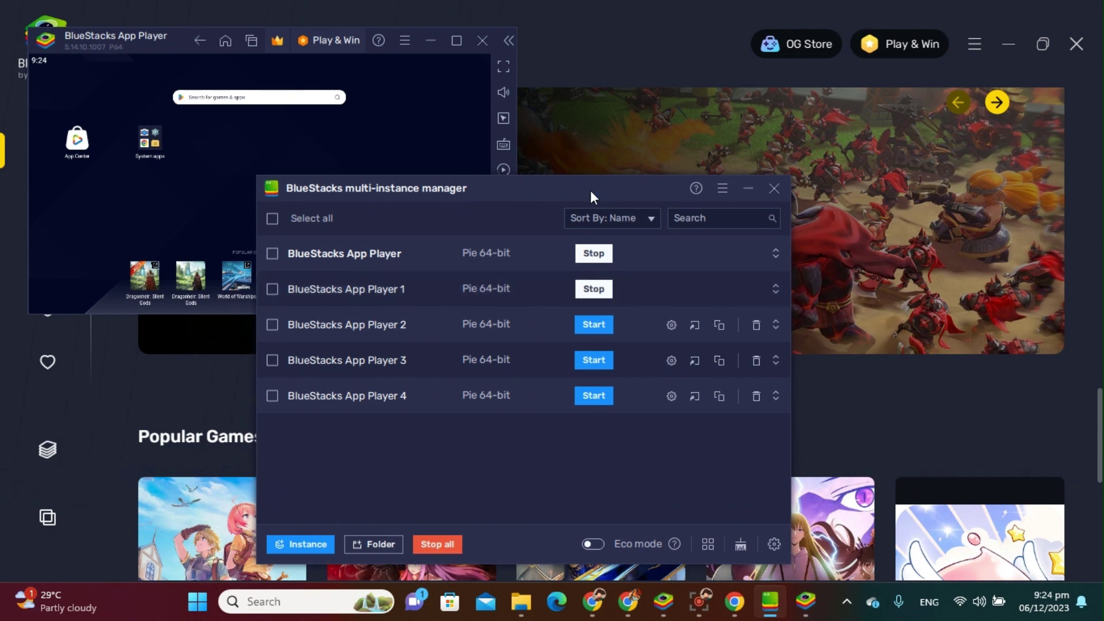
Reposition the instance manager and enlarge both the main player and App Player 1 windows.
left_click_drag(590, 190, 470, 199)
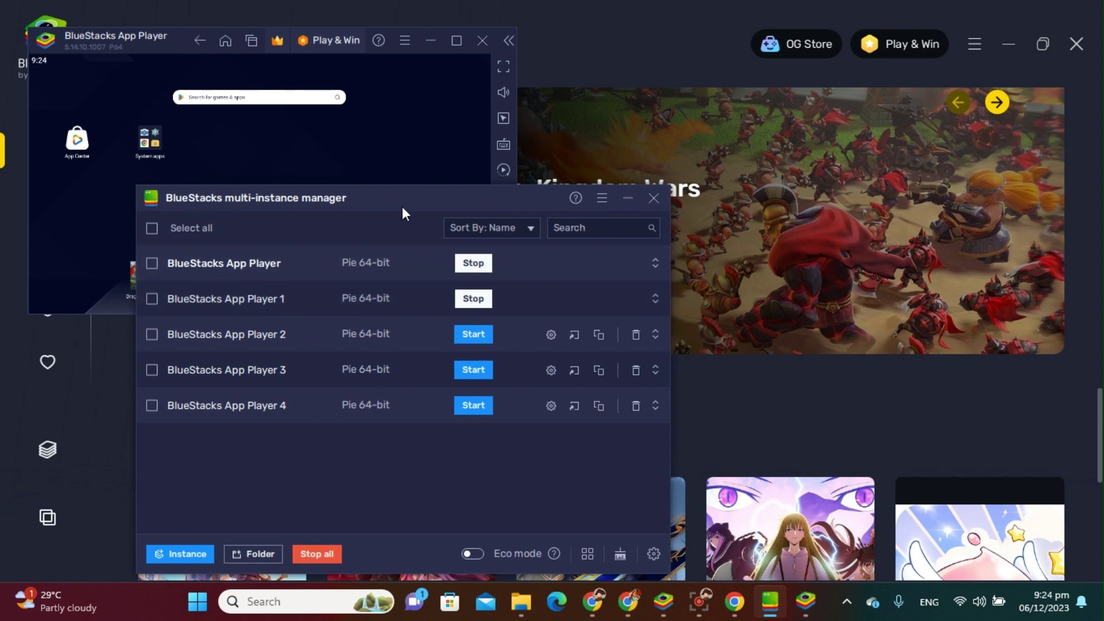
left_click(469, 150)
left_click(551, 199)
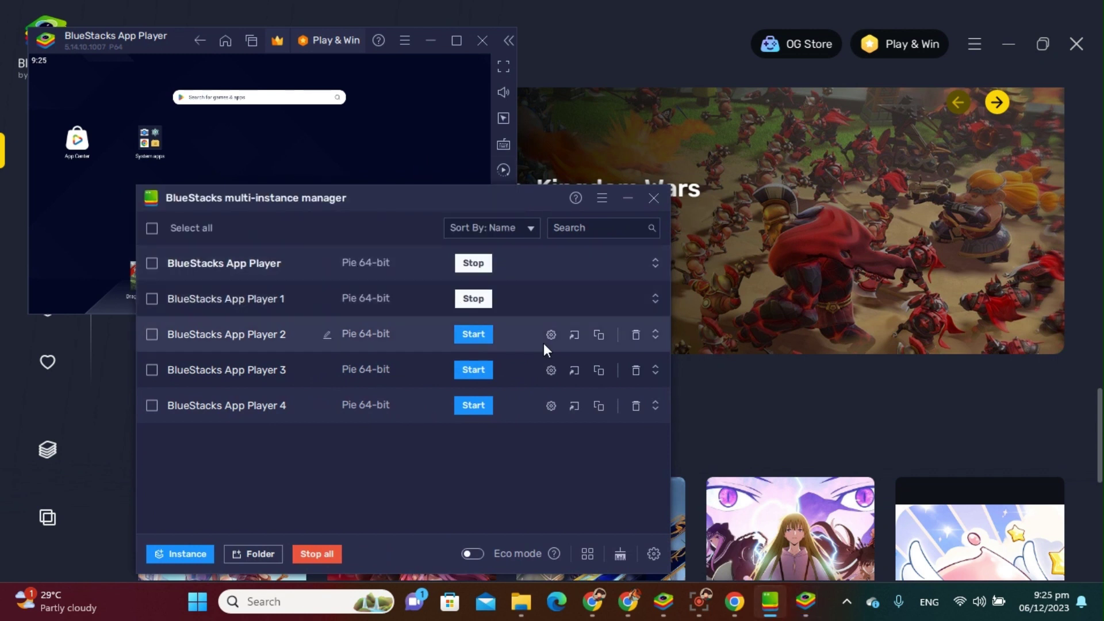
left_click_drag(434, 209, 447, 185)
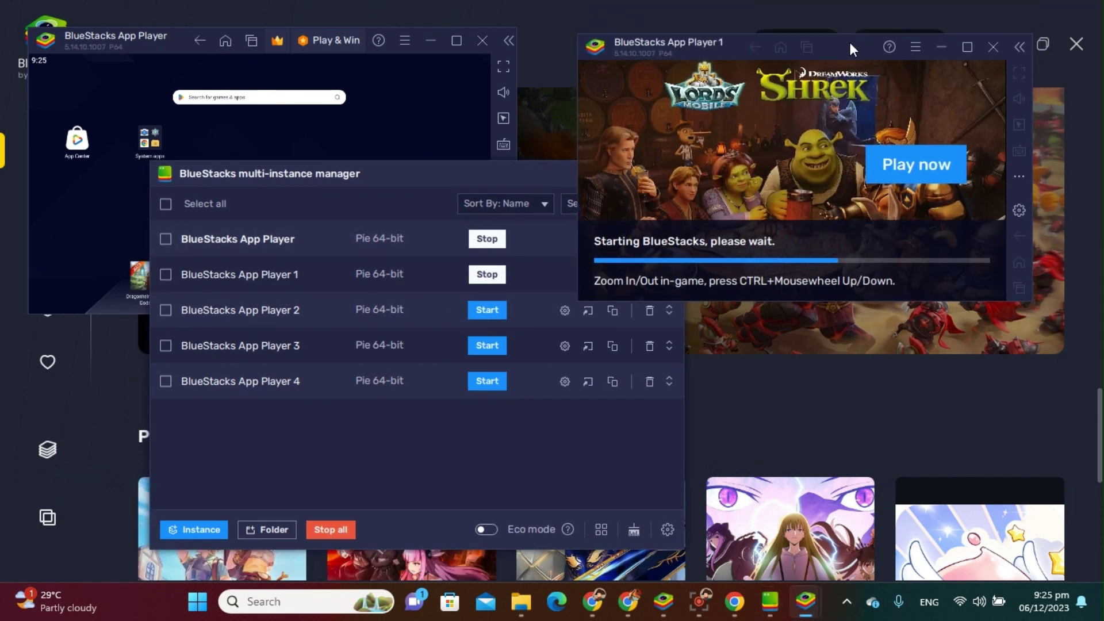
left_click(348, 56)
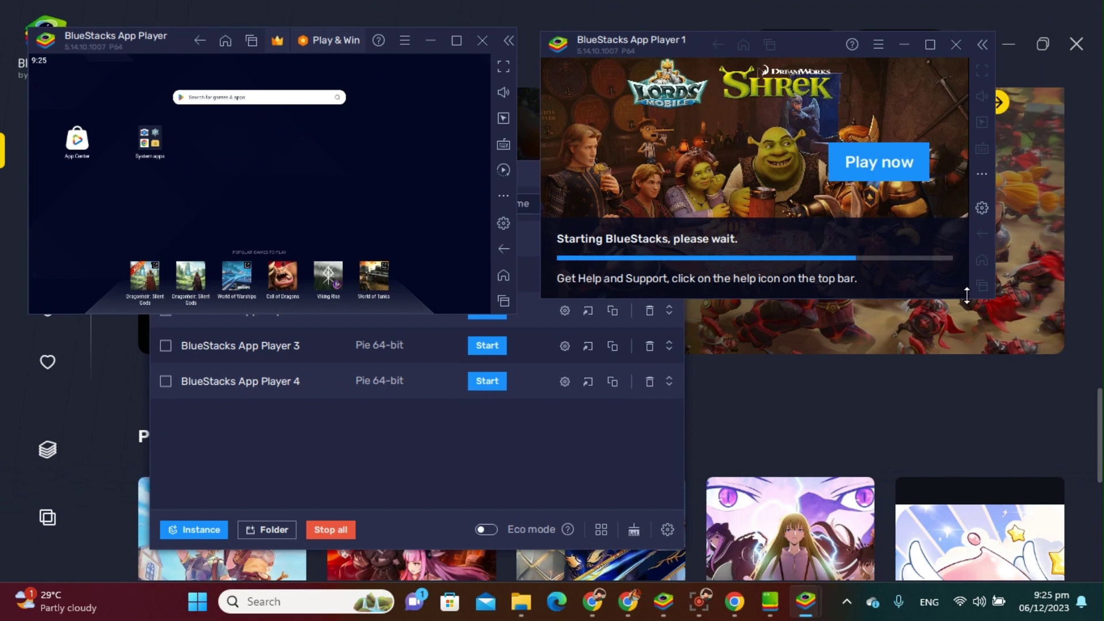
left_click_drag(966, 295, 967, 330)
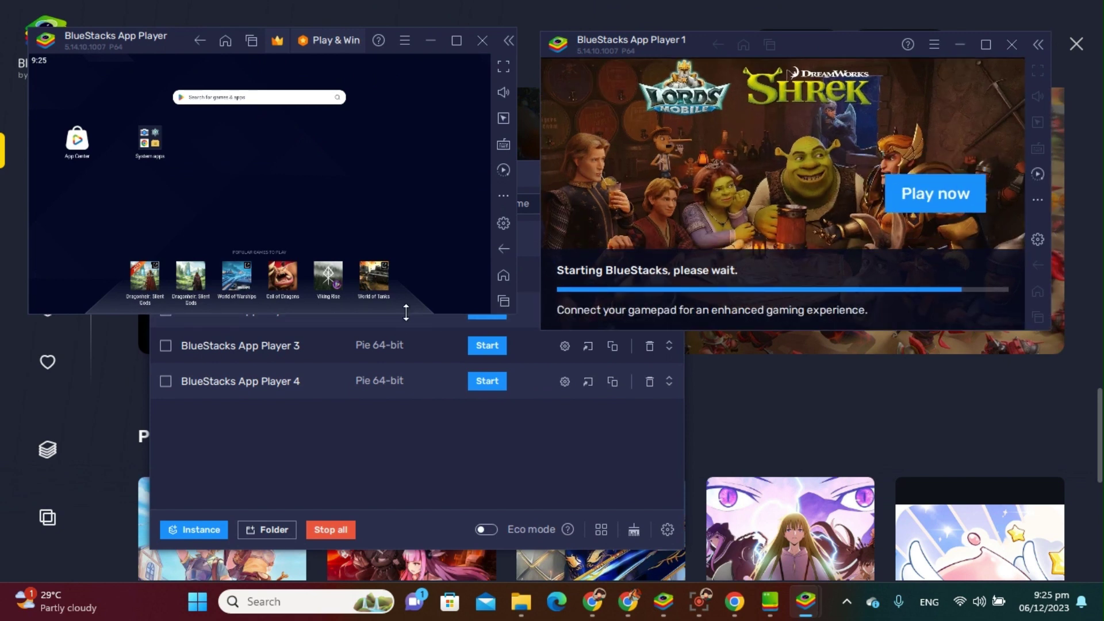
left_click_drag(406, 313, 394, 323)
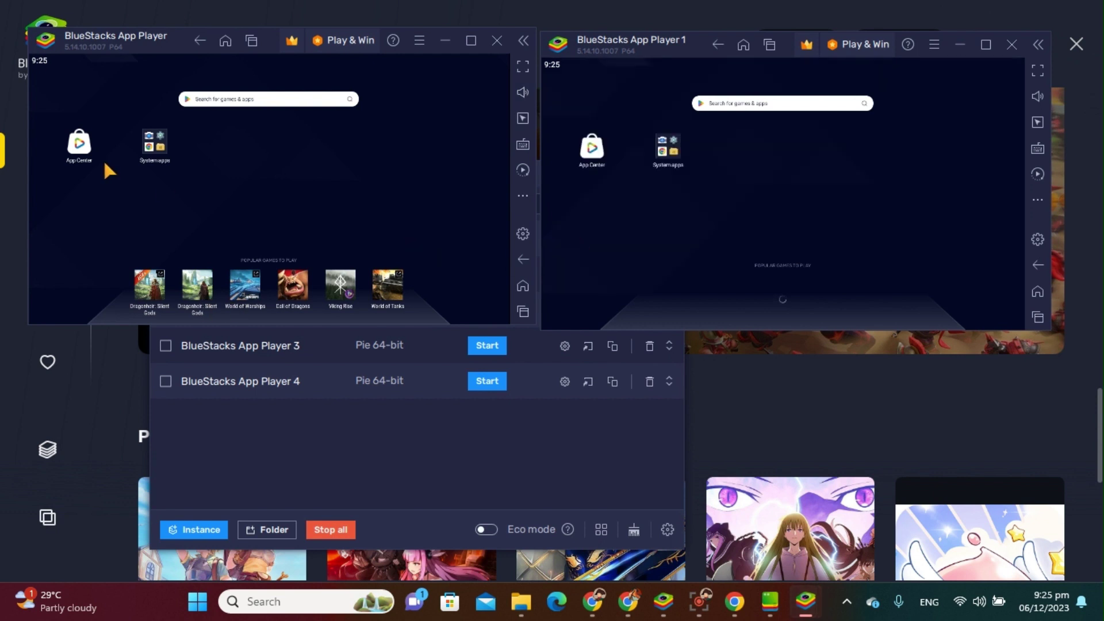
Open and close System apps in both players, then bring the instance manager forward.
left_click(159, 146)
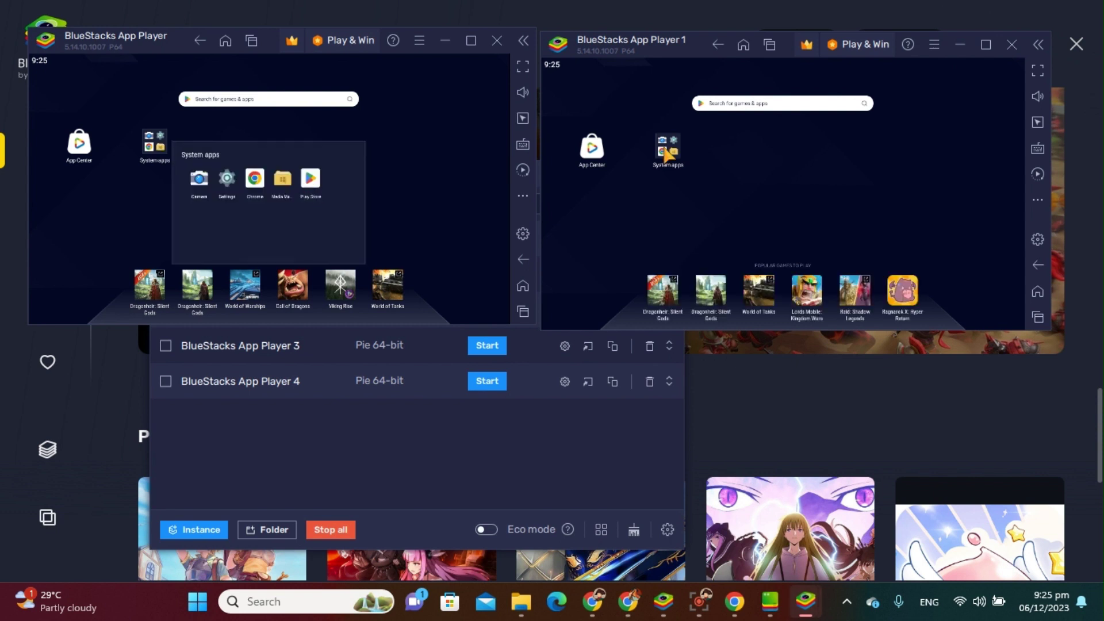
left_click(667, 153)
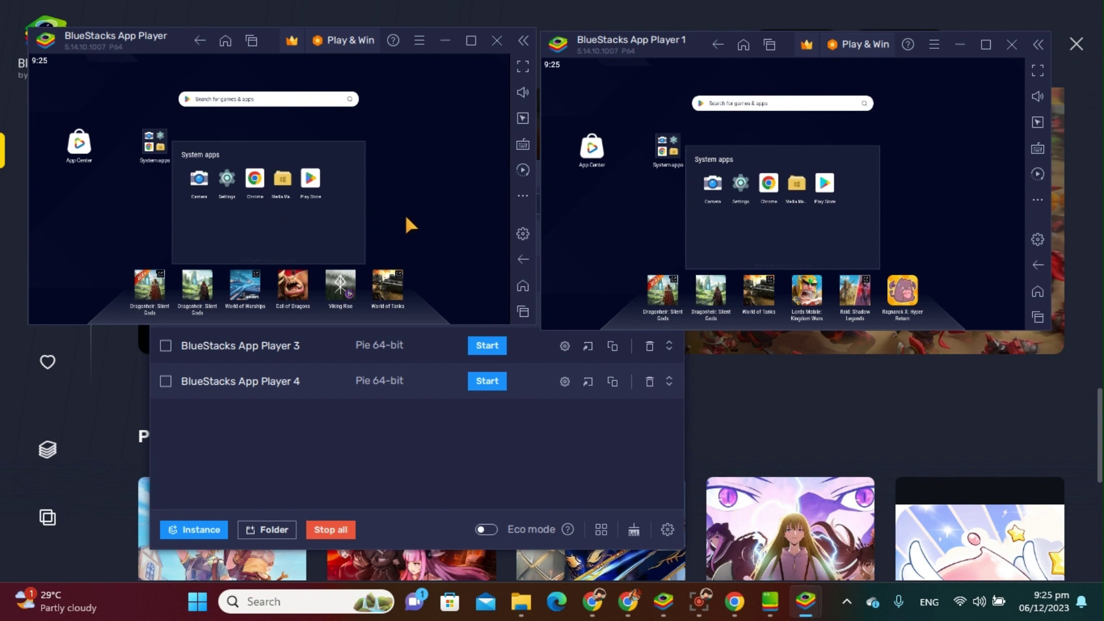
left_click(433, 211)
left_click(589, 212)
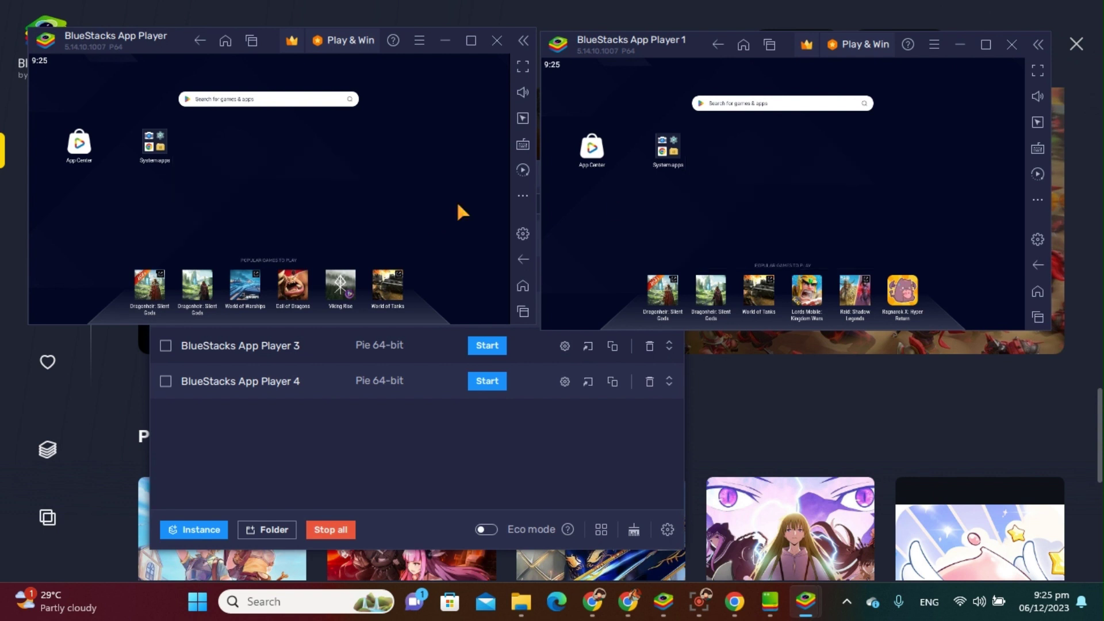
left_click(390, 413)
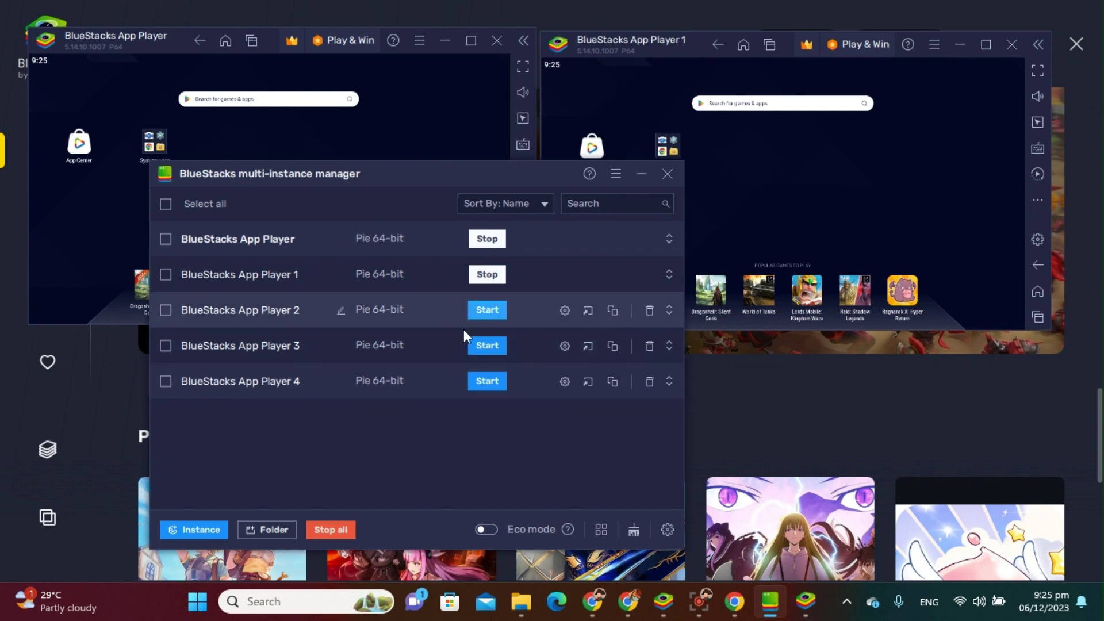
Start App Player 2, place its window at the lower right, and reposition the manager.
left_click(486, 310)
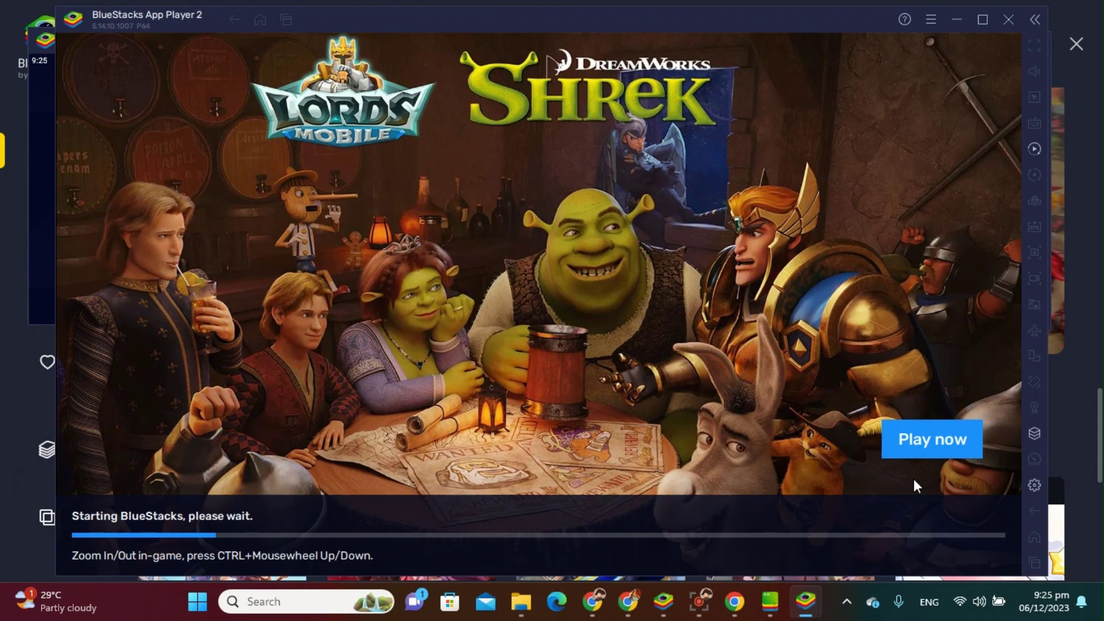
left_click_drag(338, 11, 876, 329)
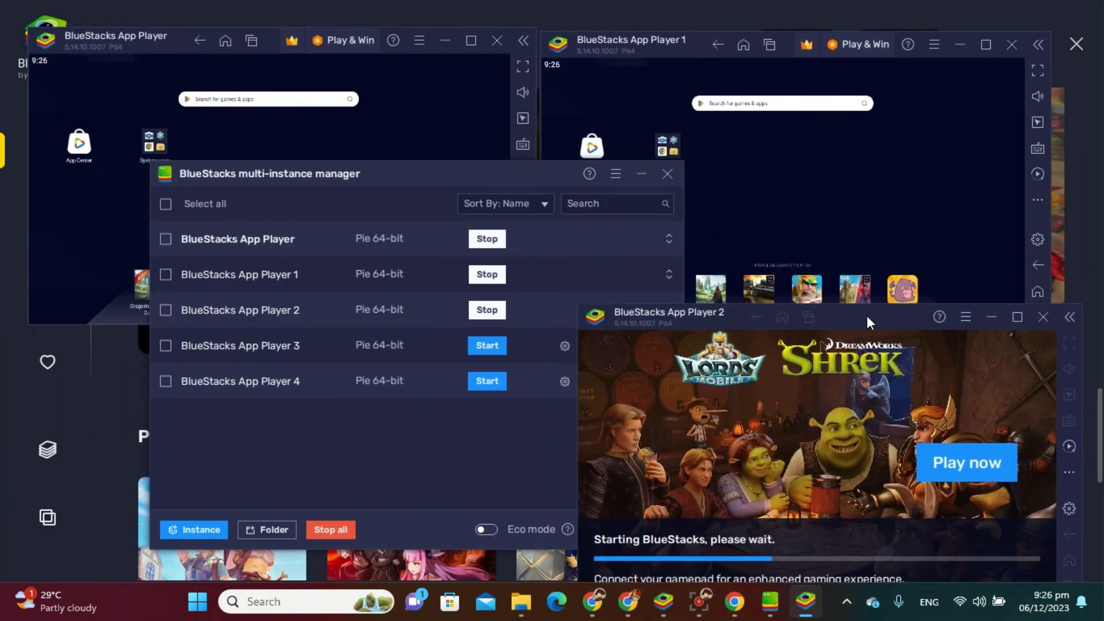
left_click_drag(515, 168, 402, 149)
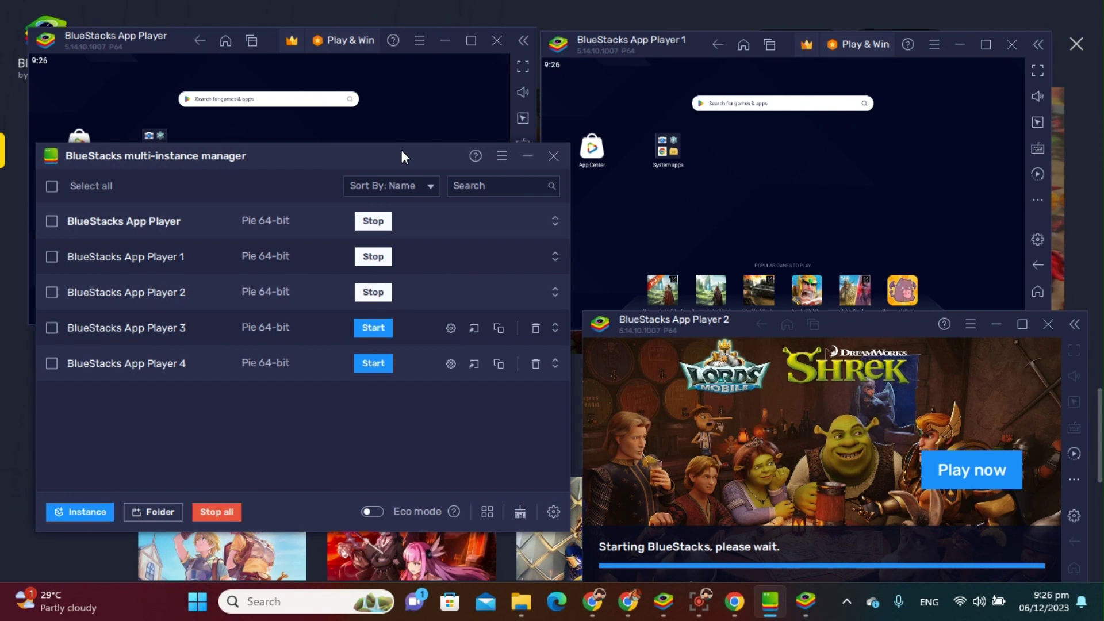
left_click_drag(401, 149, 409, 222)
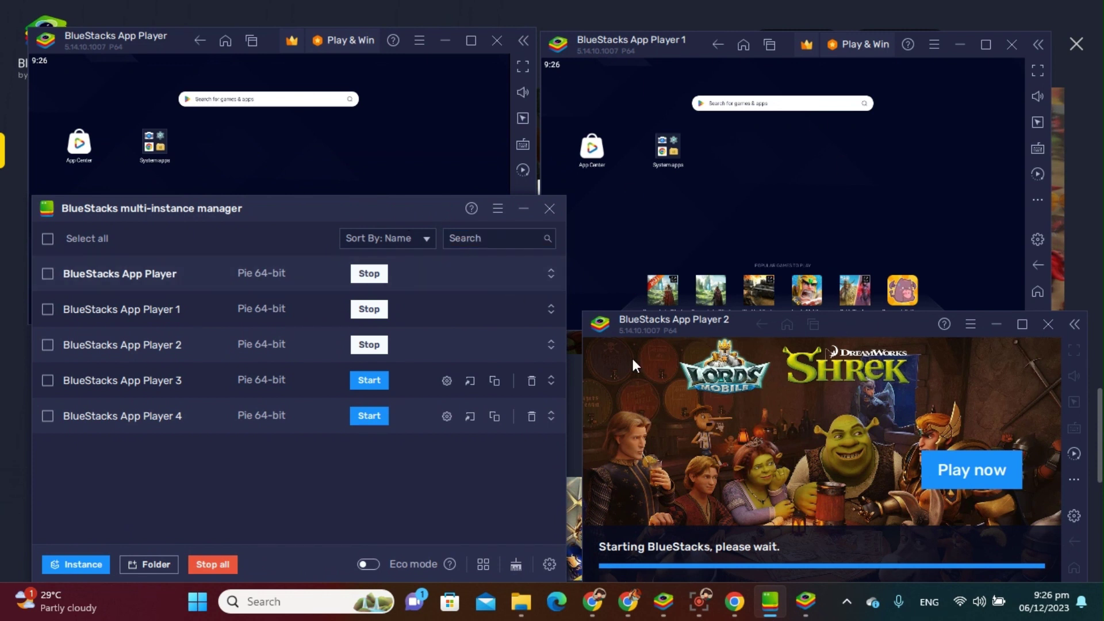
left_click_drag(857, 326, 847, 297)
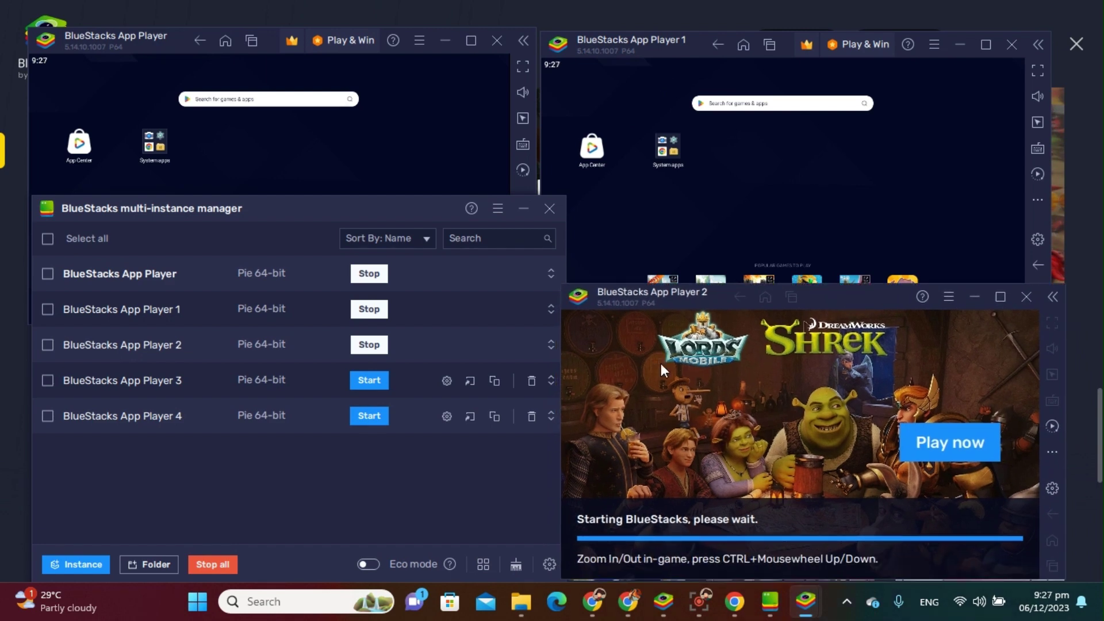